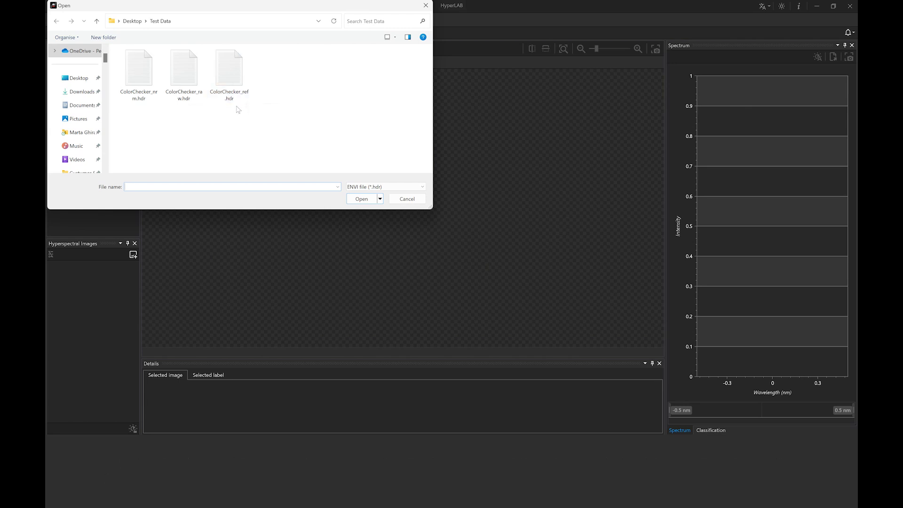
# Open the raw intensity datacube ColorChecker_raw.hdr and brighten the image by lowering the maximum of the spectrum's intensity range.
pyautogui.click(183, 89)
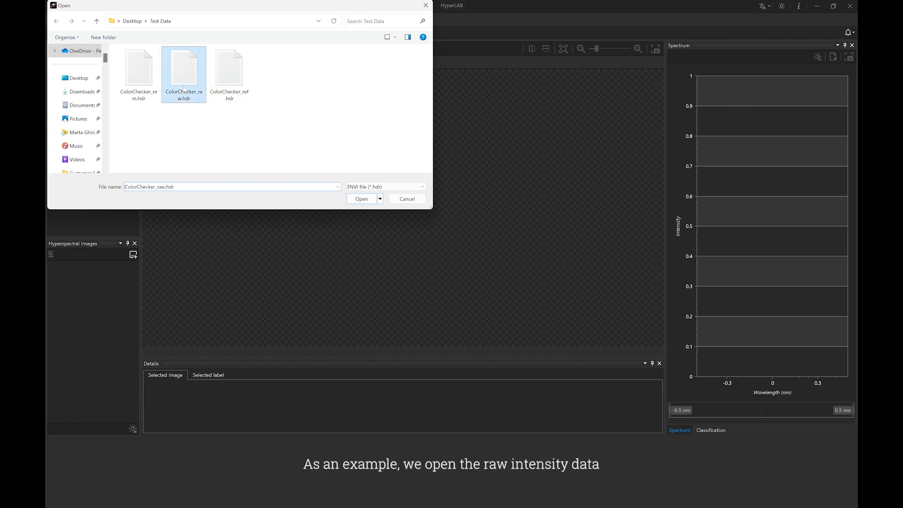
pyautogui.click(354, 202)
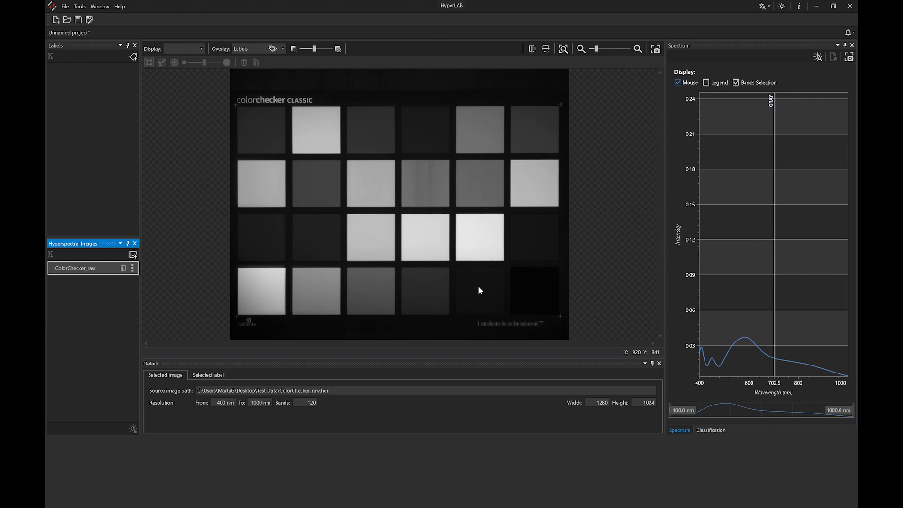
pyautogui.scroll(5, 735, 253)
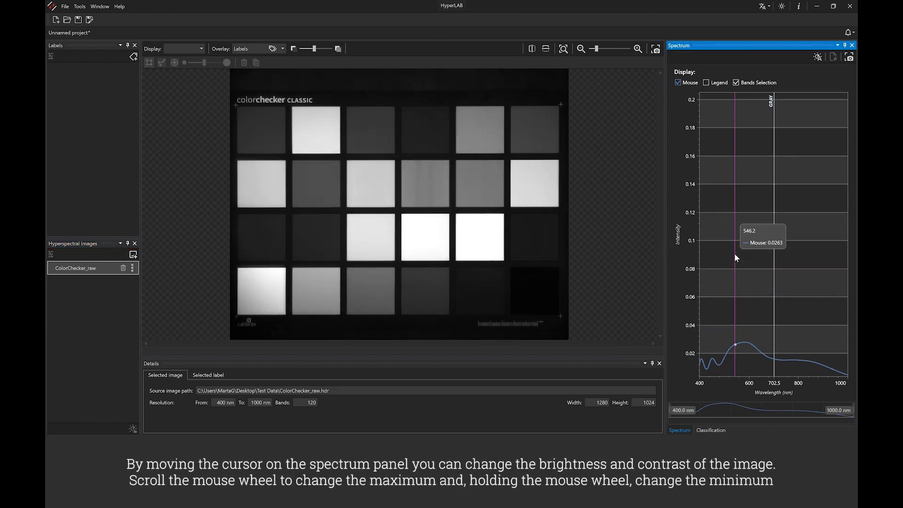
pyautogui.moveTo(734, 264)
pyautogui.mouseDown()
pyautogui.moveTo(724, 219)
pyautogui.moveTo(732, 251)
pyautogui.mouseUp()
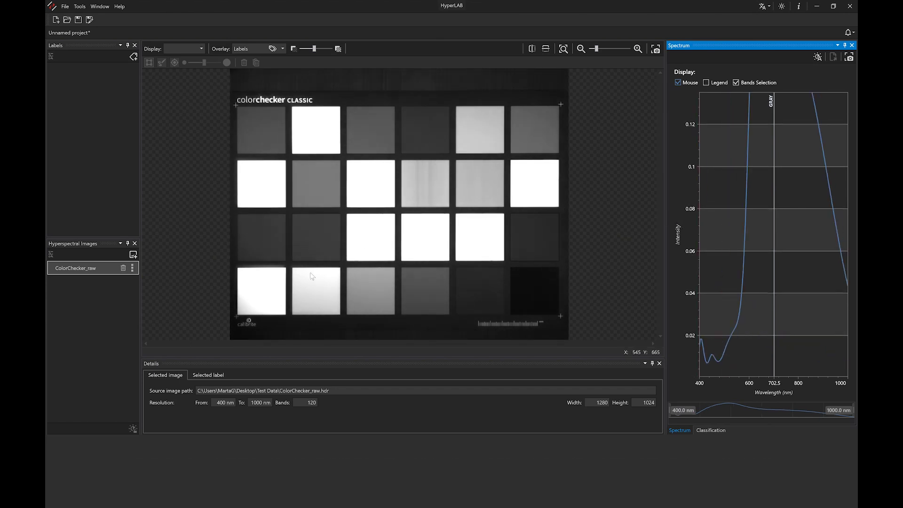
# Normalize ColorChecker_raw with a Background reference effect using ColorChecker_ref.hdr, and brighten the result through the spectrum's intensity range.
pyautogui.click(133, 268)
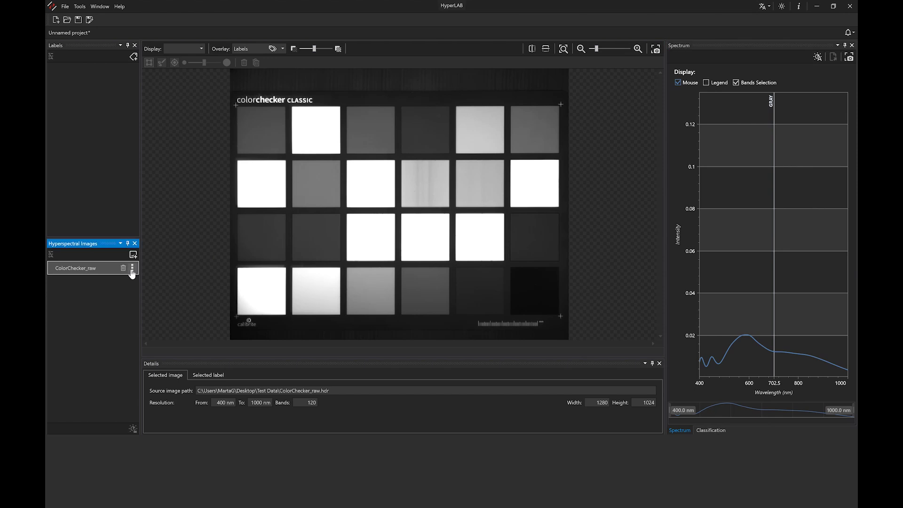
pyautogui.moveTo(145, 275)
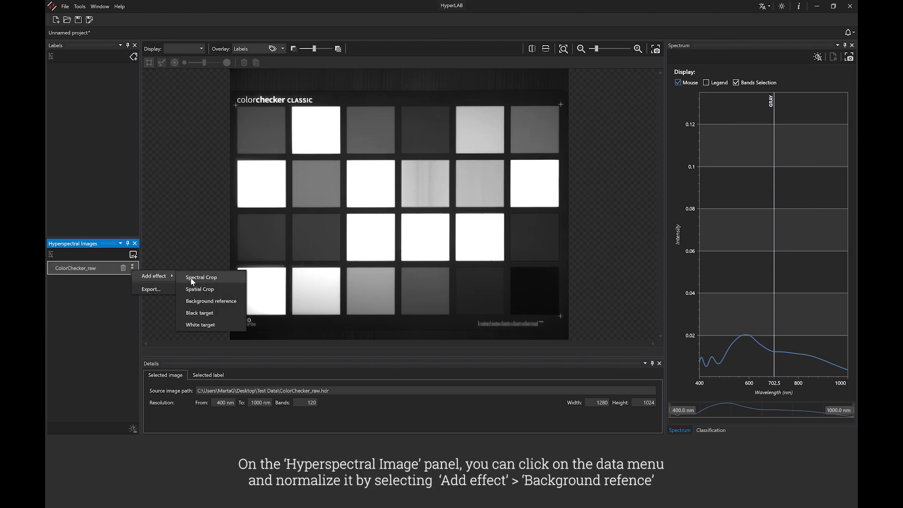
pyautogui.click(196, 303)
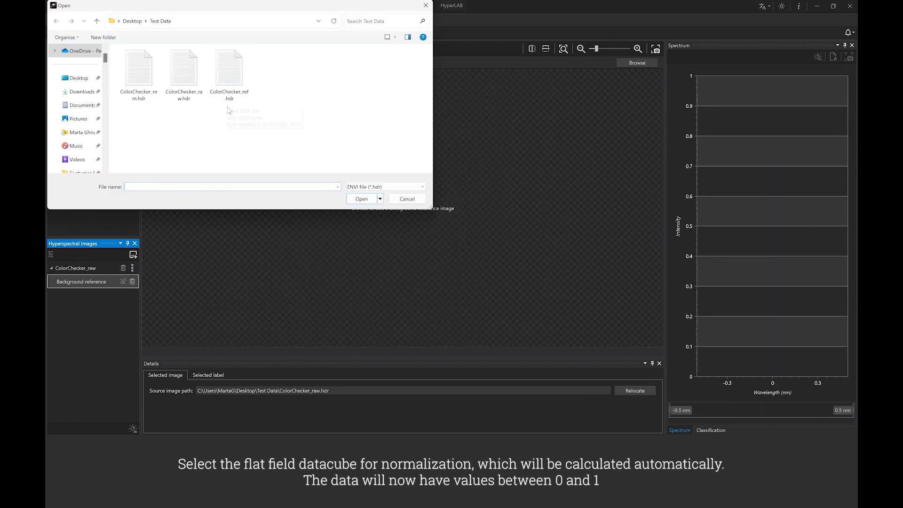
pyautogui.click(236, 79)
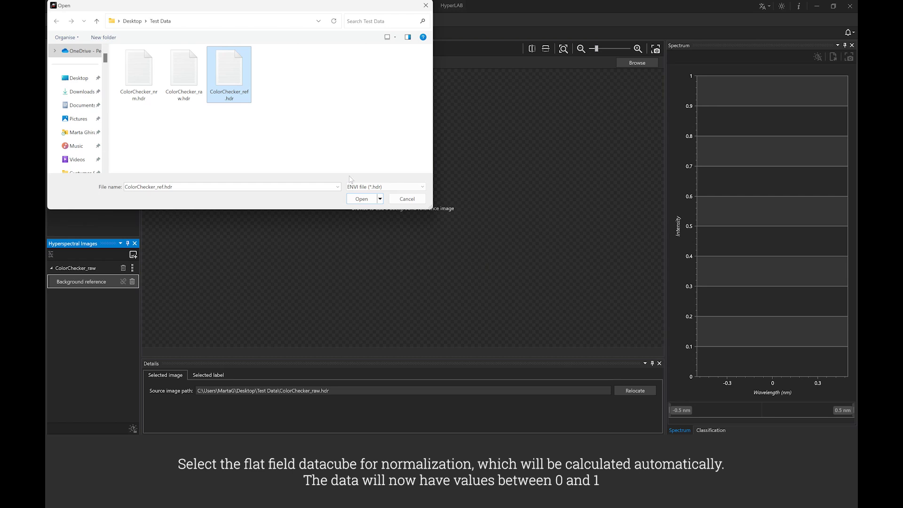
pyautogui.click(362, 202)
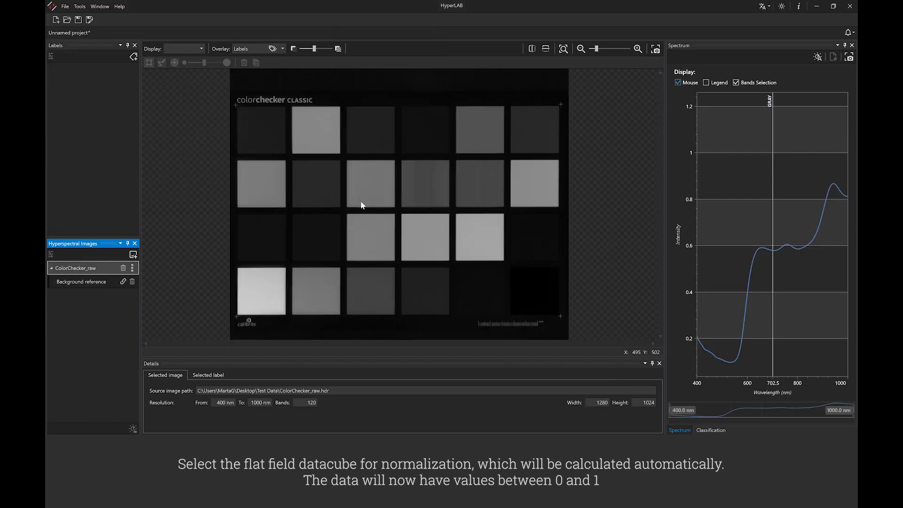
pyautogui.click(725, 220)
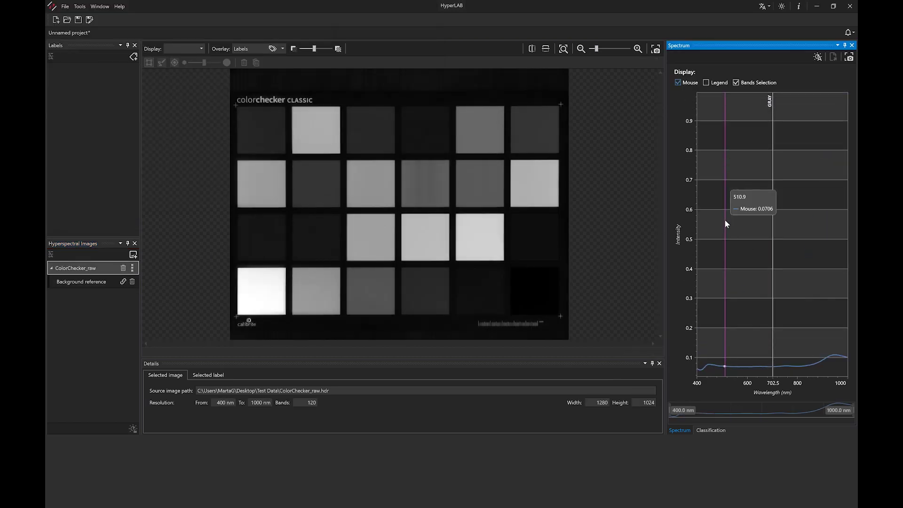
# Apply a Spectral Crop effect from 425.2 to 1000 nm to ColorChecker_raw, and automatically adjust the brightness and contrast.
pyautogui.click(132, 268)
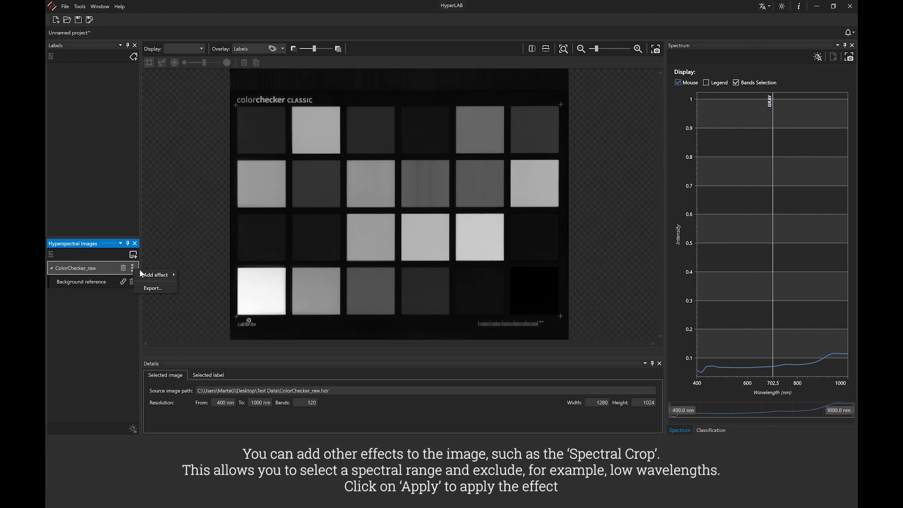
pyautogui.moveTo(150, 276)
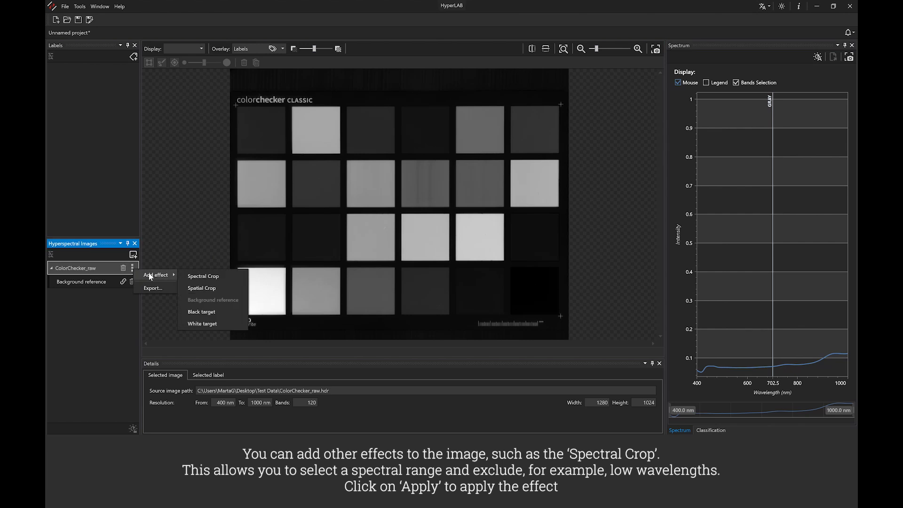
pyautogui.click(190, 277)
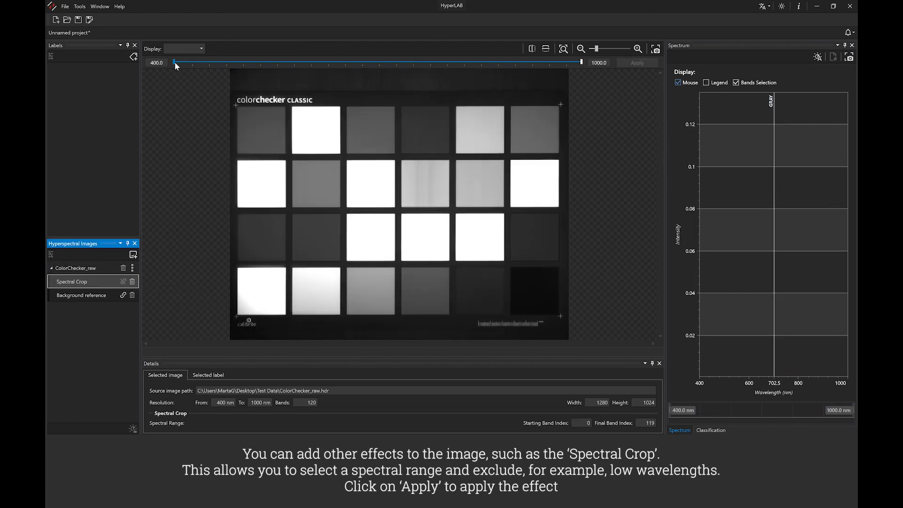
pyautogui.moveTo(182, 62); pyautogui.dragTo(185, 62)
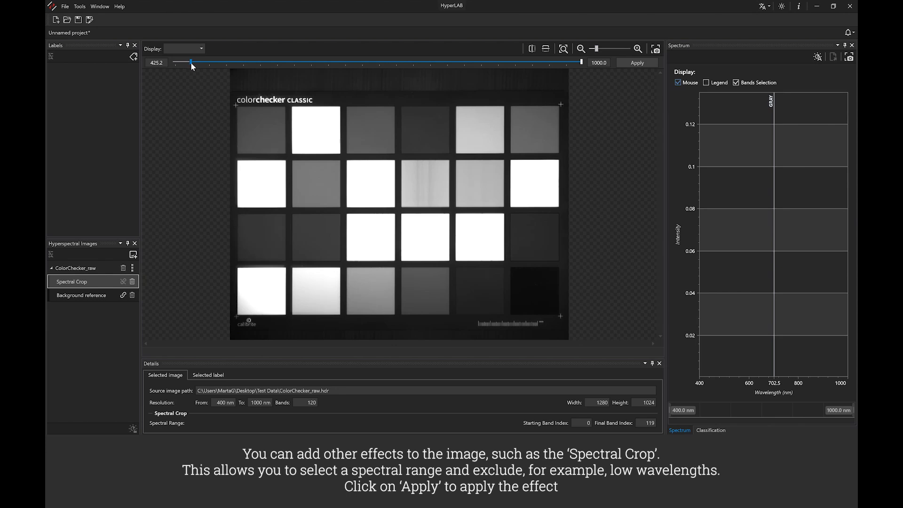
pyautogui.click(637, 64)
pyautogui.click(730, 216)
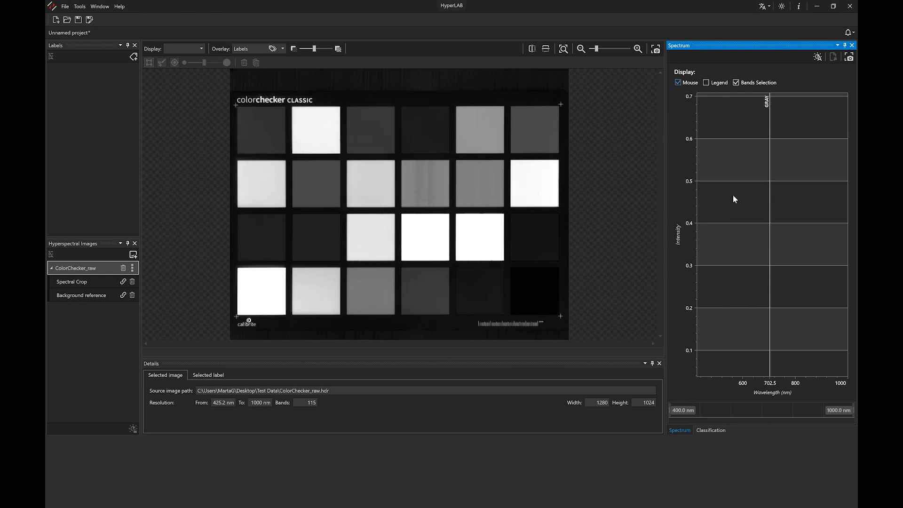
pyautogui.click(818, 57)
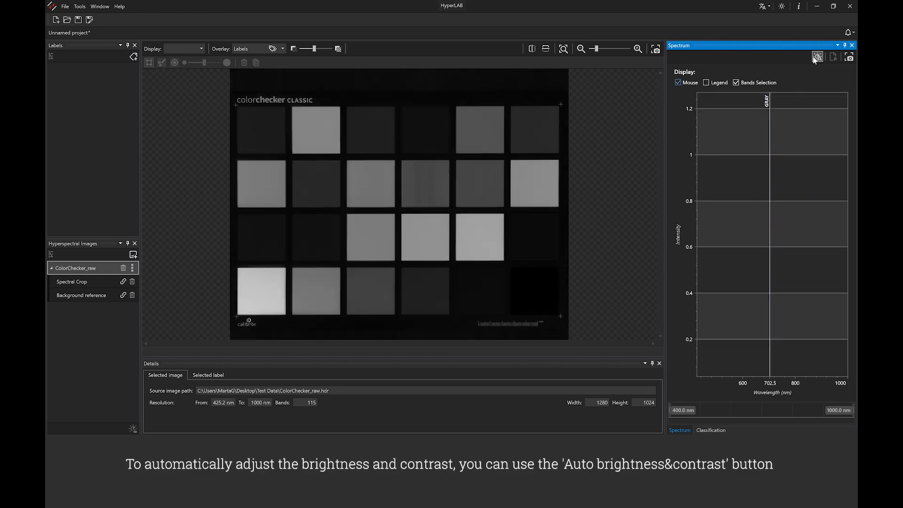
# Apply a Spatial Crop effect to ColorChecker_raw with X 0, Y 98, width 1280 and height 891.
pyautogui.click(134, 271)
pyautogui.moveTo(148, 277)
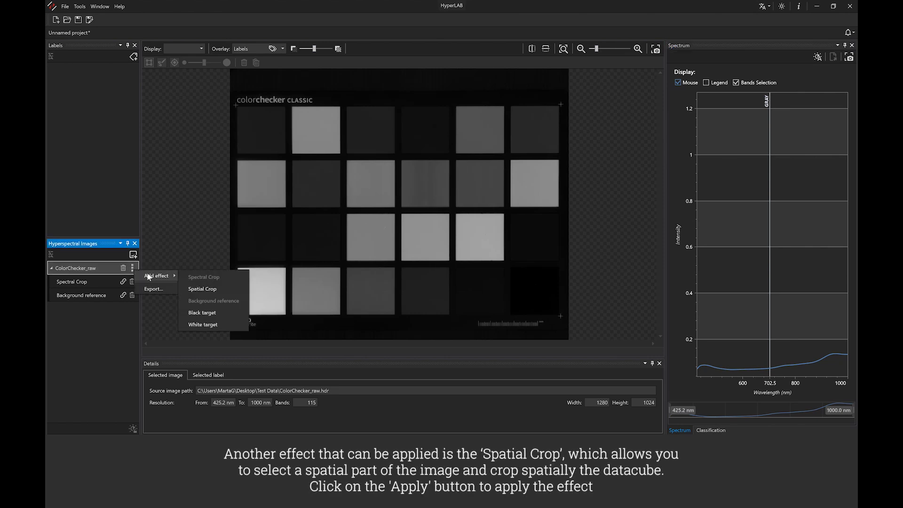
pyautogui.click(196, 290)
pyautogui.moveTo(399, 70); pyautogui.dragTo(398, 95)
pyautogui.moveTo(409, 339); pyautogui.dragTo(406, 330)
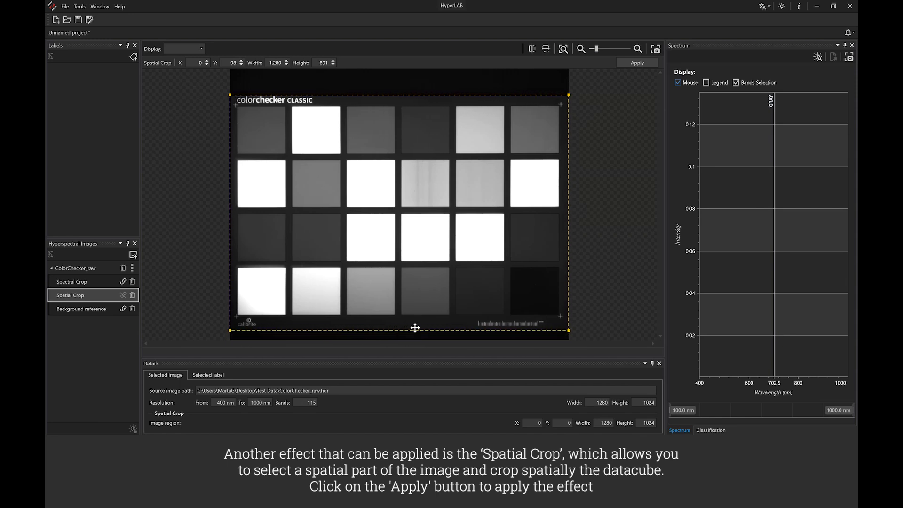
pyautogui.click(638, 63)
# Brighten the cropped image through the spectrum's intensity range and display it as sRGB.
pyautogui.click(786, 213)
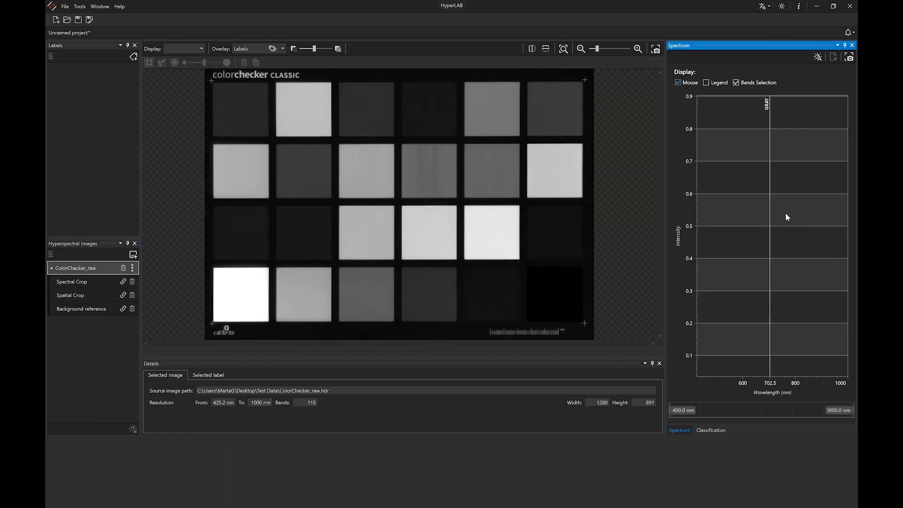
pyautogui.click(193, 48)
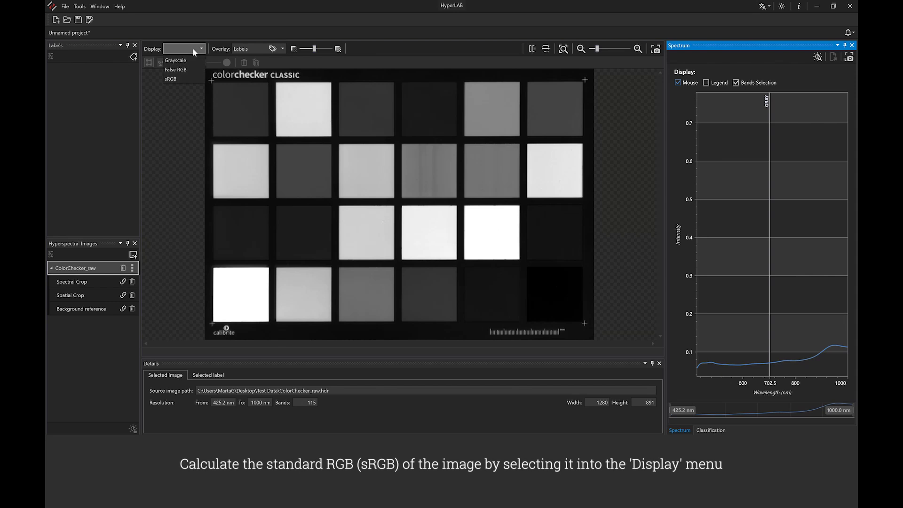
pyautogui.click(188, 79)
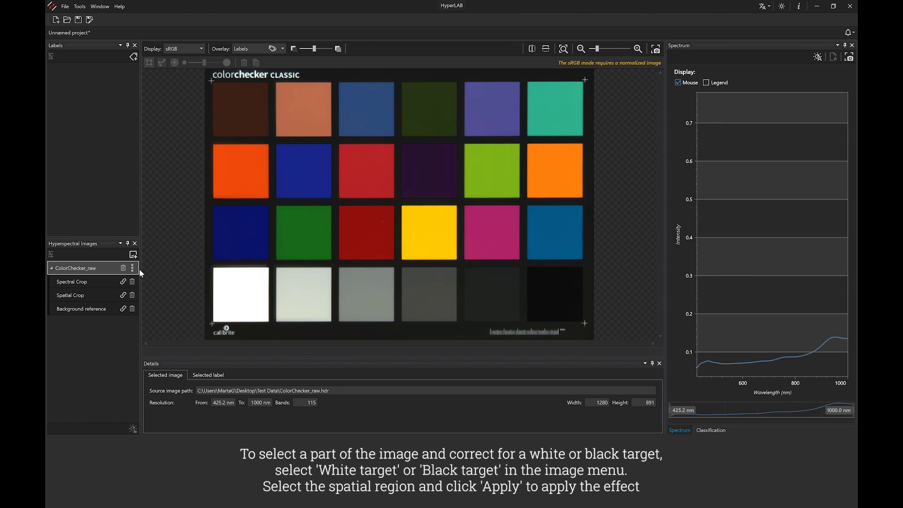
# Apply a White target effect to ColorChecker_raw, with the target region placed on the chart's white patch.
pyautogui.click(132, 268)
pyautogui.moveTo(155, 276)
pyautogui.click(202, 325)
pyautogui.moveTo(412, 208); pyautogui.dragTo(275, 298)
pyautogui.click(650, 64)
# Apply a Black target effect to ColorChecker_raw, with the target region placed on the chart's black patch.
pyautogui.click(133, 268)
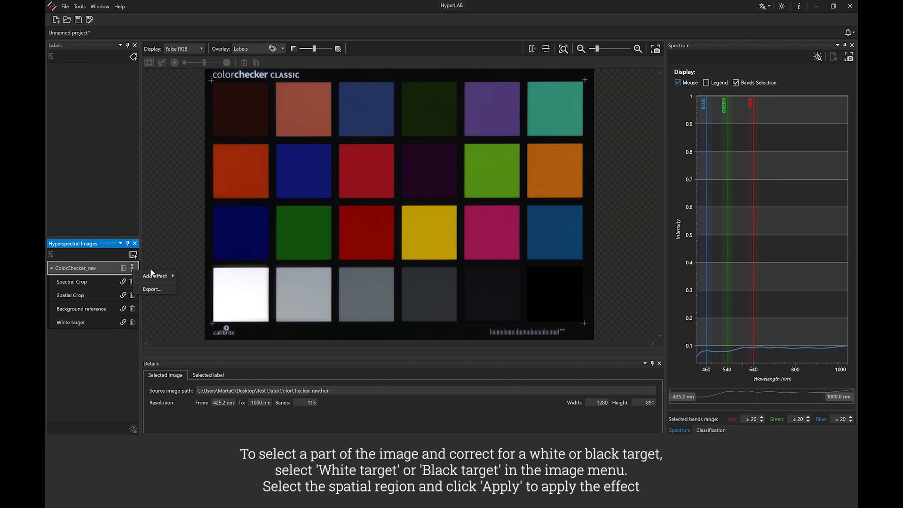
pyautogui.moveTo(155, 275)
pyautogui.click(205, 314)
pyautogui.moveTo(399, 205); pyautogui.dragTo(535, 289)
pyautogui.click(645, 64)
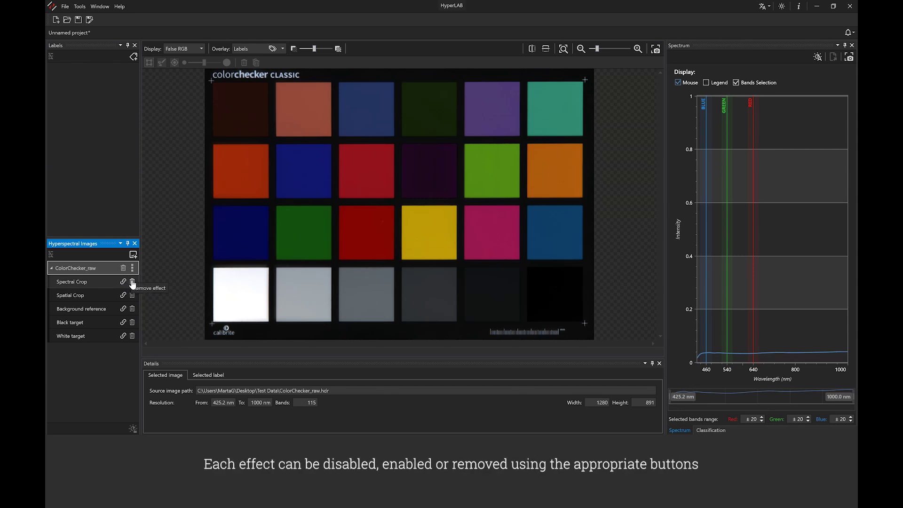
# Collapse the effects list and display the image as False RGB, with the red channel at 652.1 nm and a ±80 band range.
pyautogui.click(51, 268)
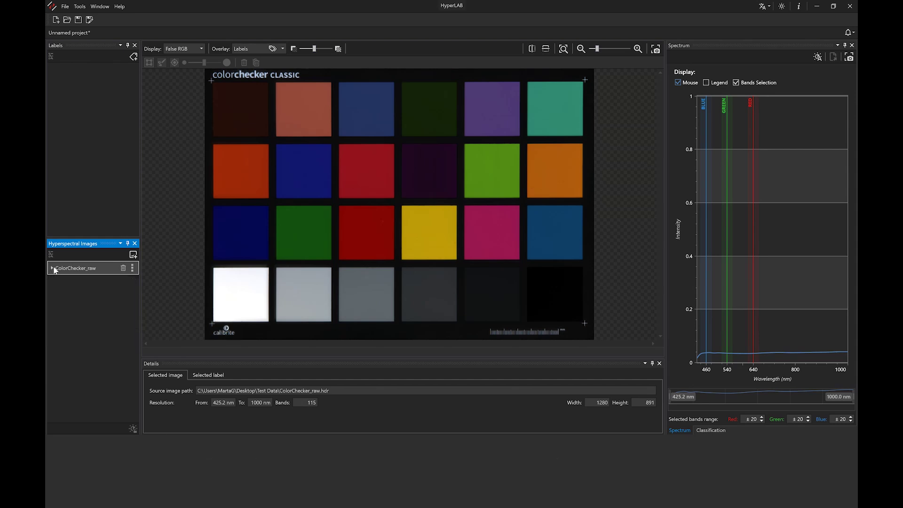
pyautogui.click(191, 50)
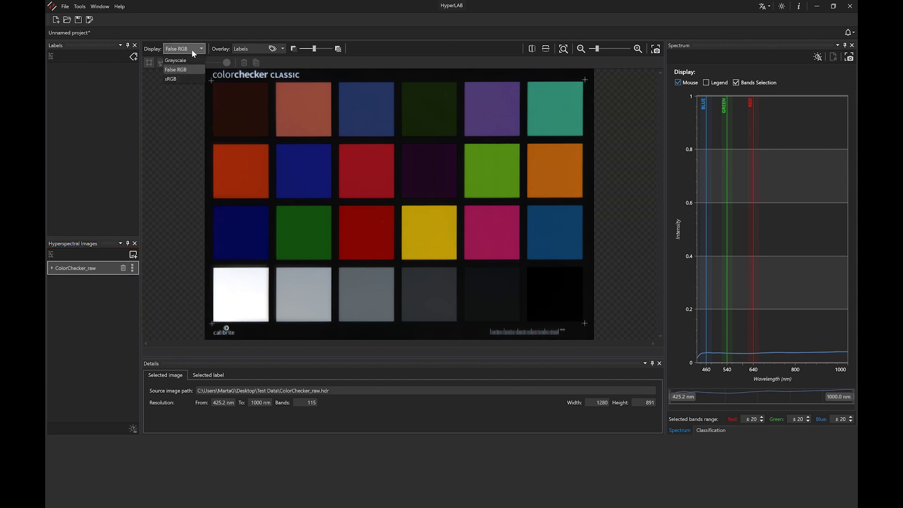
pyautogui.click(178, 70)
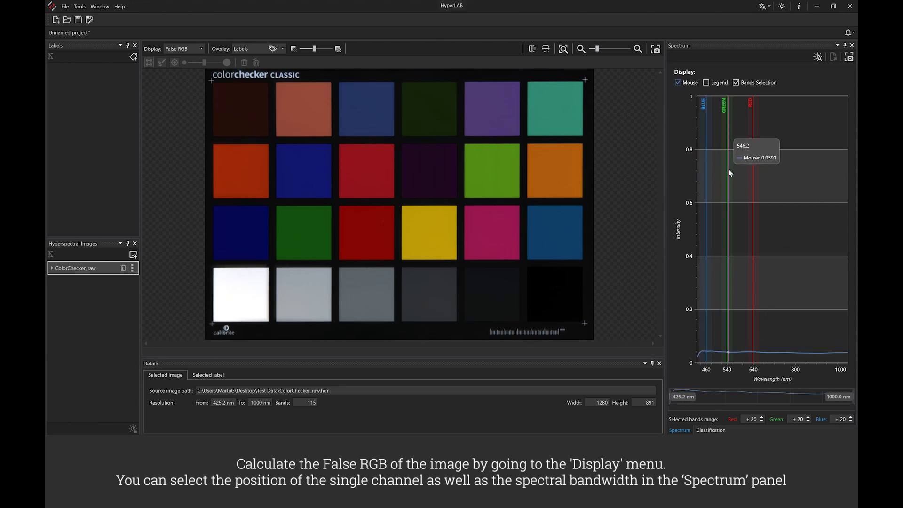
pyautogui.moveTo(753, 175)
pyautogui.mouseDown()
pyautogui.moveTo(818, 176)
pyautogui.moveTo(757, 180)
pyautogui.mouseUp()
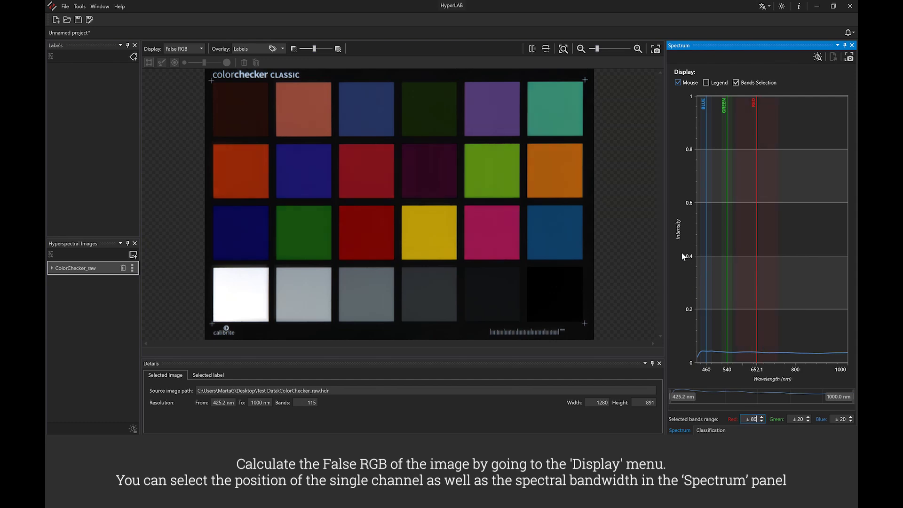
# Save a snapshot of the current image as RGB_false.png in the Test Data folder.
pyautogui.click(561, 40)
pyautogui.click(655, 49)
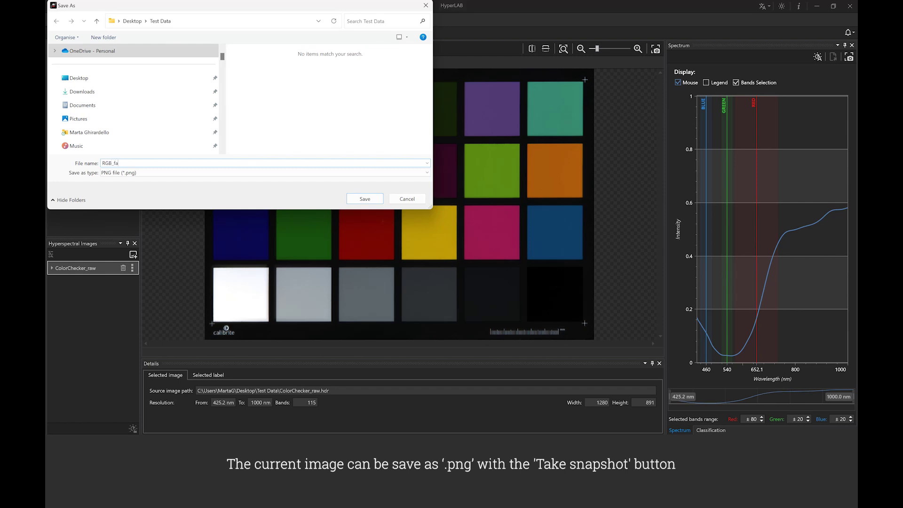
pyautogui.press('Return')
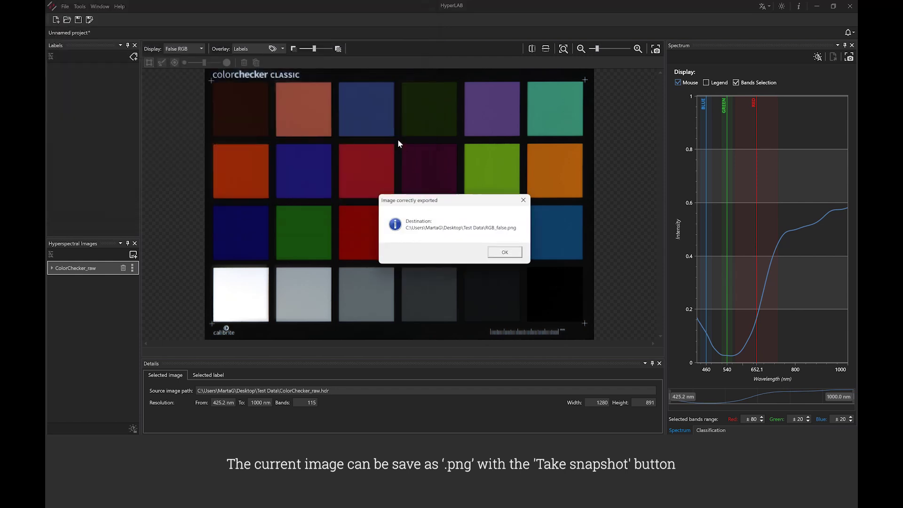
pyautogui.click(504, 253)
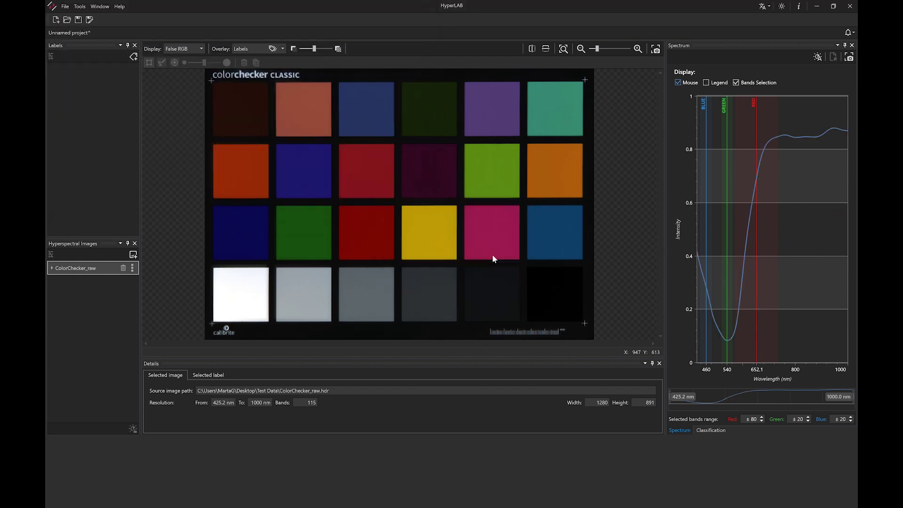
# Create a label named red with a pale colour and mark a rectangular region inside the dark red patch in the third row.
pyautogui.click(136, 57)
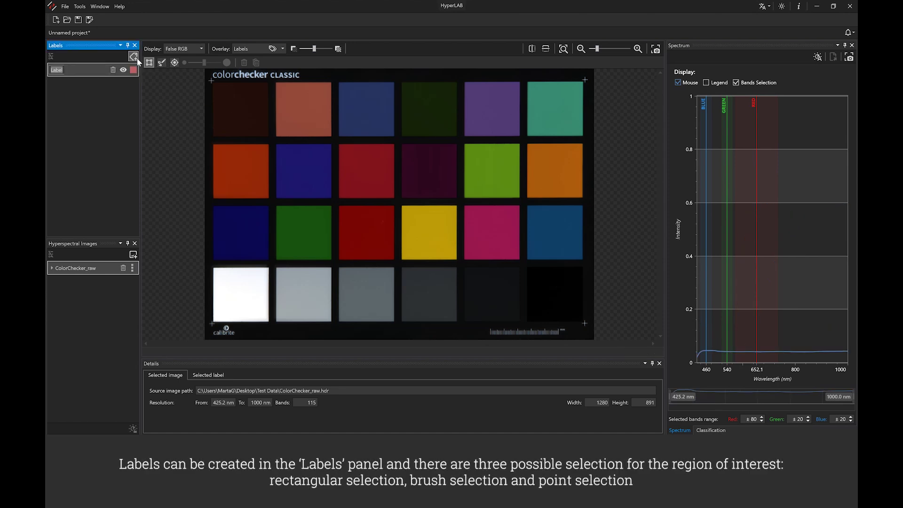
pyautogui.click(134, 70)
pyautogui.click(194, 78)
pyautogui.click(193, 119)
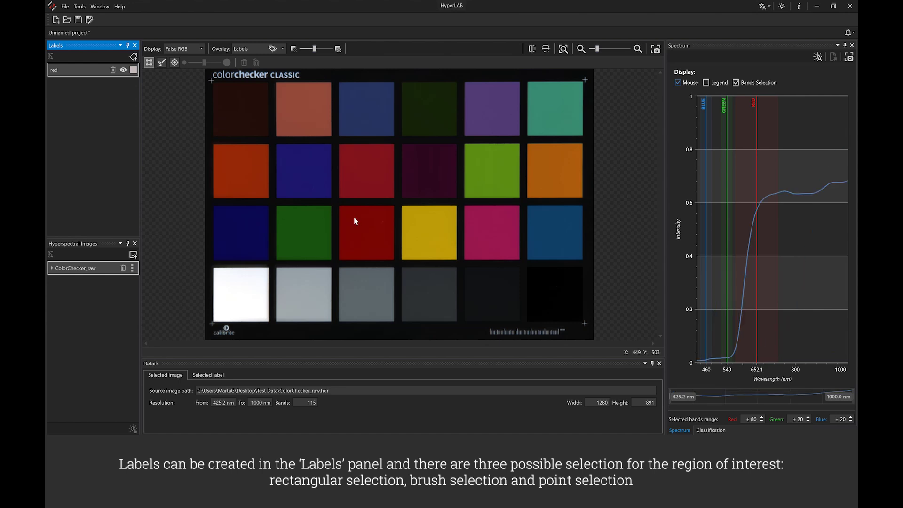
pyautogui.moveTo(355, 217); pyautogui.dragTo(382, 245)
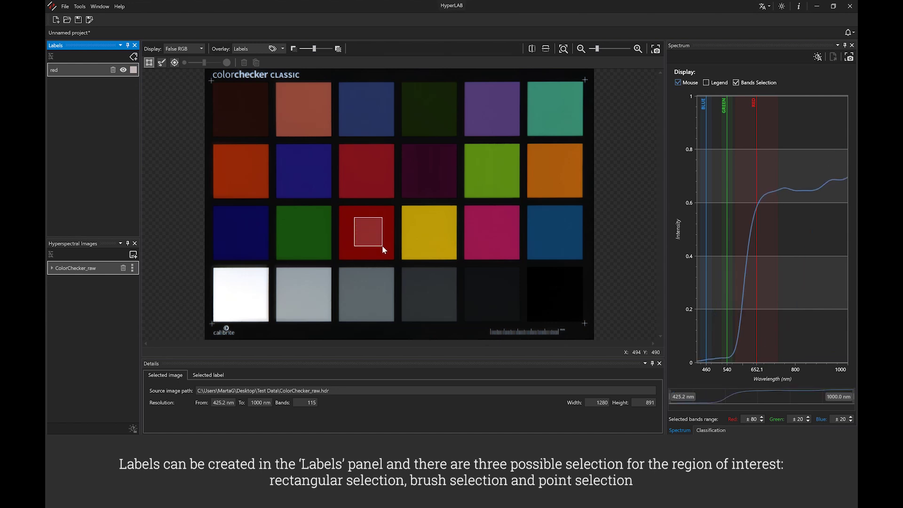
# Create a label named green and brush a small region inside the green patch in the chart's third row.
pyautogui.click(134, 56)
pyautogui.write('green')
pyautogui.press('Return')
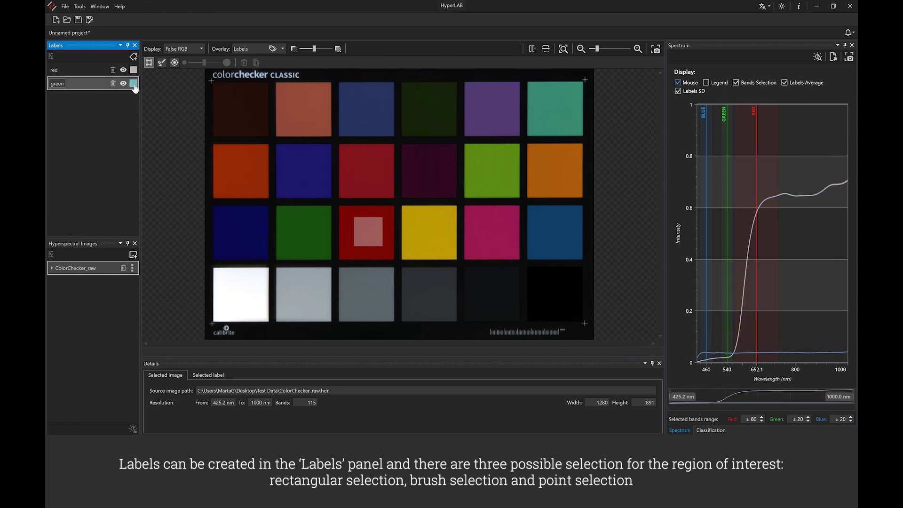
pyautogui.click(160, 64)
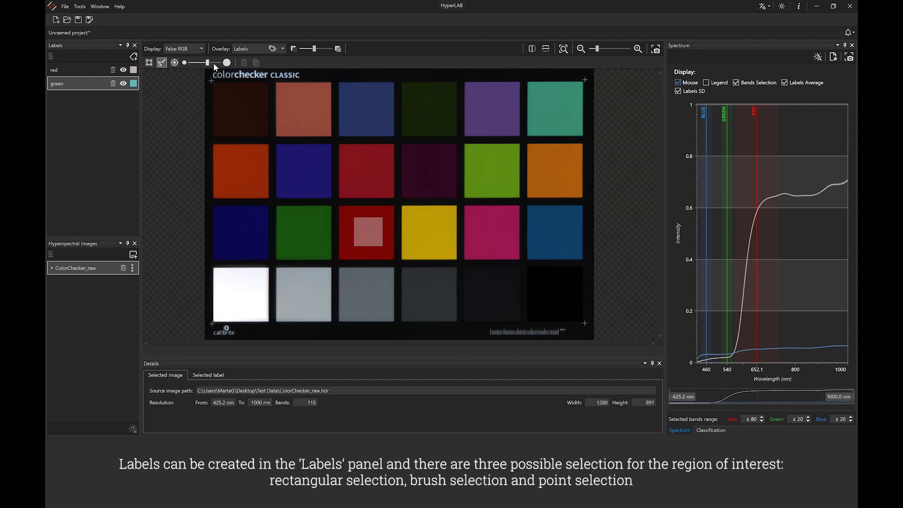
pyautogui.moveTo(201, 65); pyautogui.dragTo(205, 65)
pyautogui.moveTo(298, 225)
pyautogui.mouseDown()
pyautogui.moveTo(306, 228)
pyautogui.moveTo(297, 242)
pyautogui.mouseUp()
# Create a label named blue and mark six single points inside the dark blue patch in the third row.
pyautogui.click(134, 57)
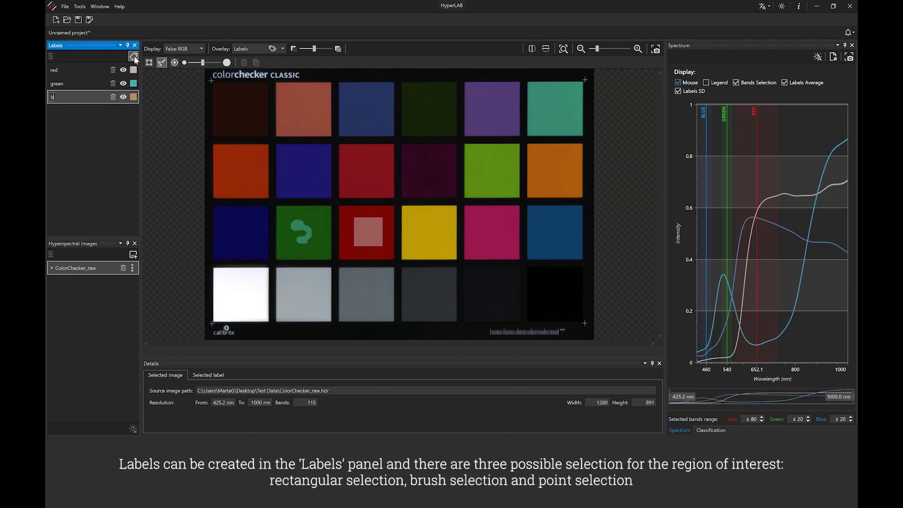
pyautogui.click(175, 63)
pyautogui.click(230, 218)
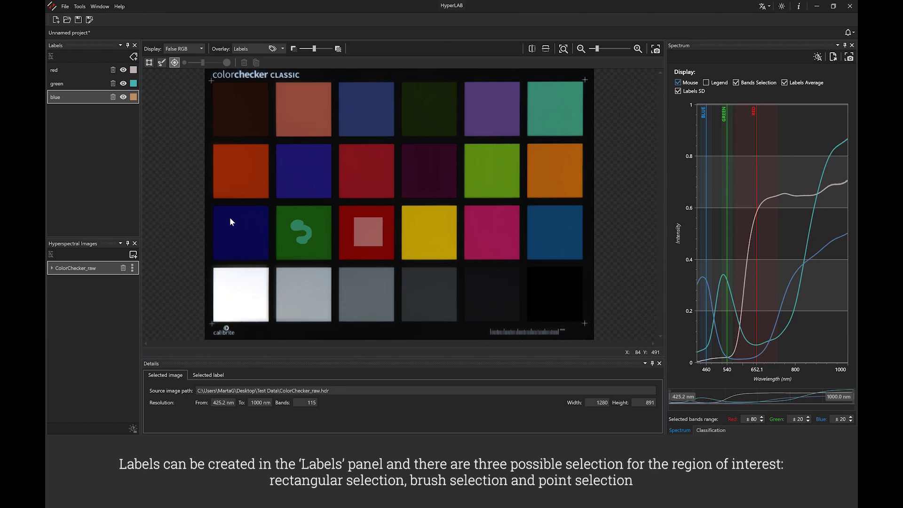
pyautogui.click(255, 224)
pyautogui.click(250, 248)
pyautogui.click(242, 231)
pyautogui.click(232, 244)
pyautogui.click(229, 233)
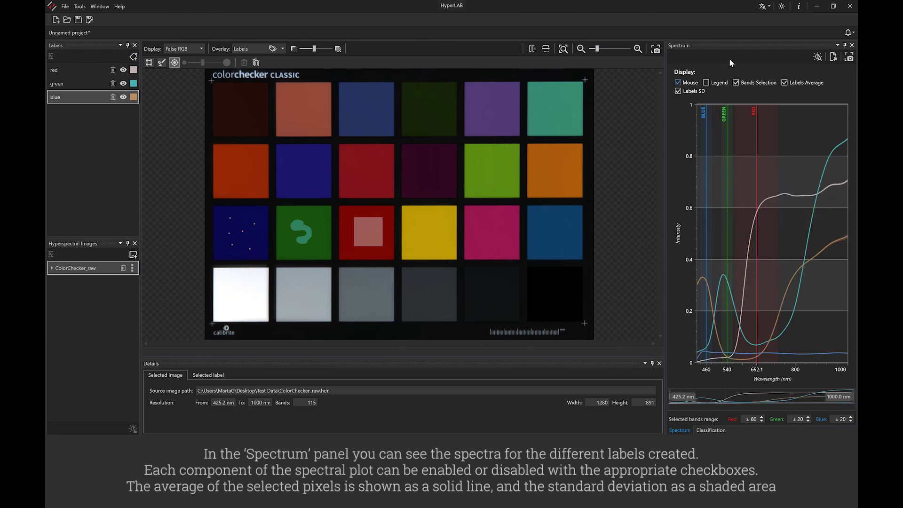
# Hide the bands selection and show the legend in the spectrum plot.
pyautogui.click(736, 83)
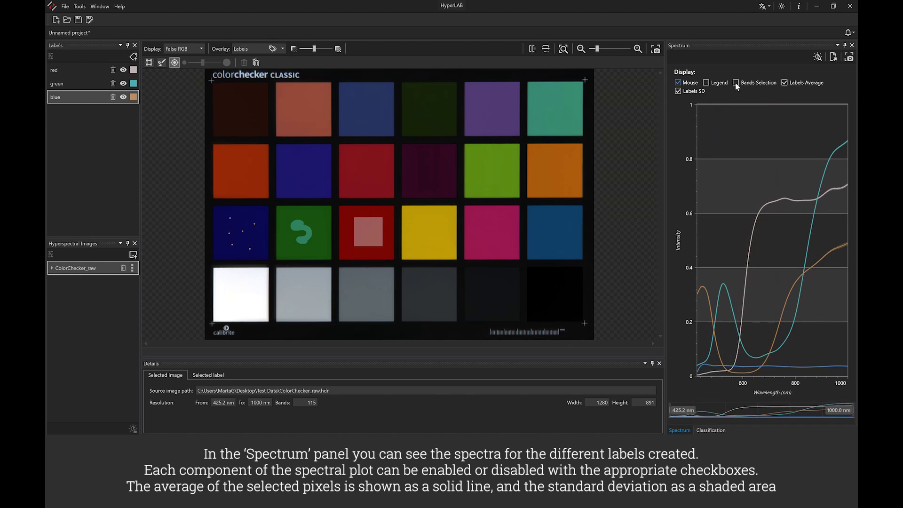
pyautogui.click(706, 83)
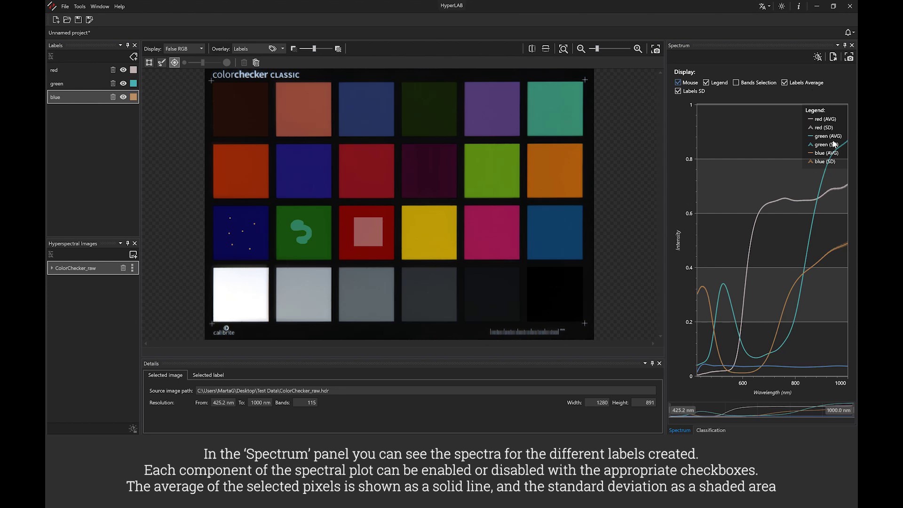
pyautogui.moveTo(839, 181)
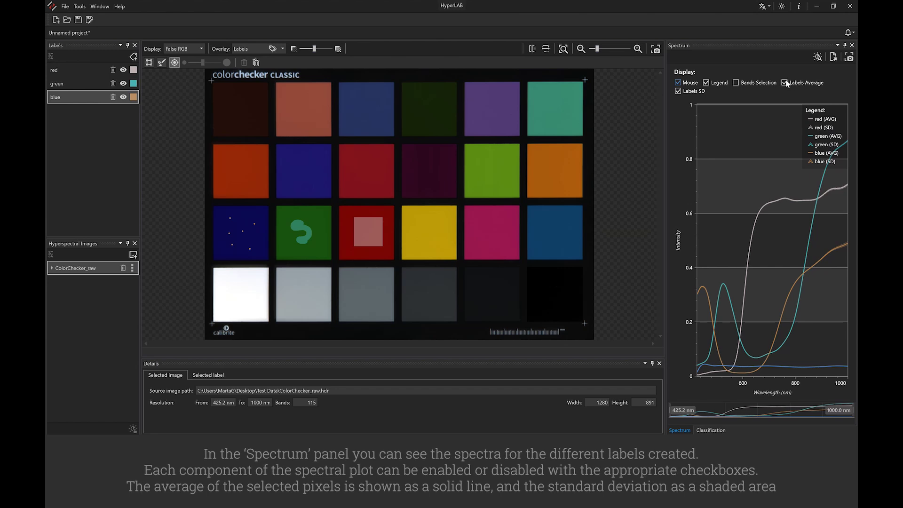
# Show the blue label's details and remove the mouse spectrum from the spectrum plot.
pyautogui.click(213, 376)
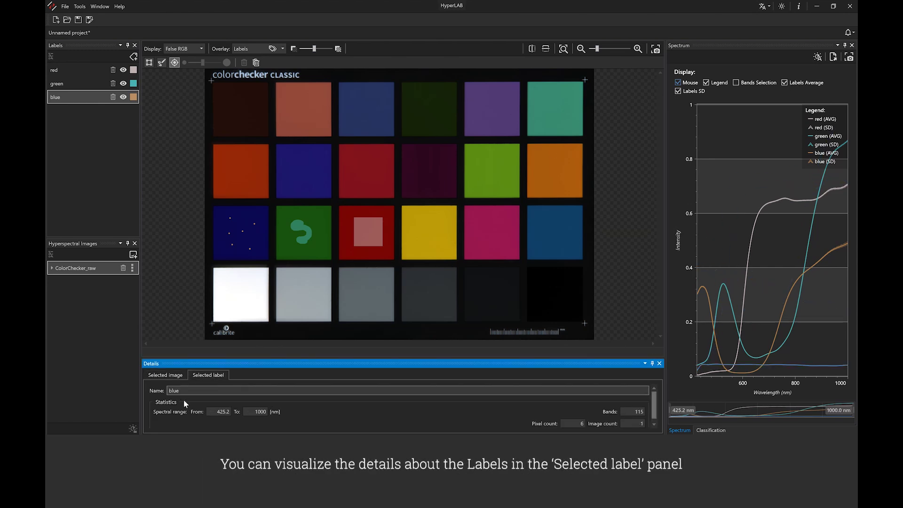
pyautogui.moveTo(754, 306)
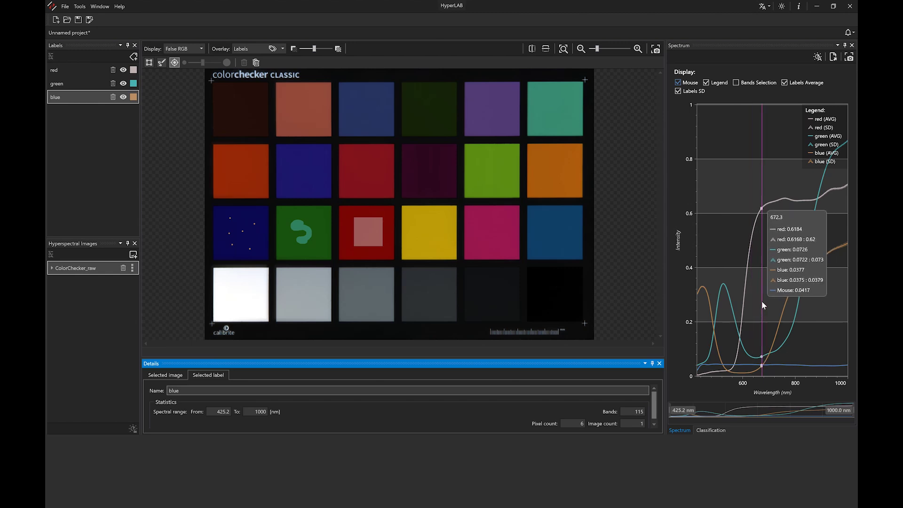
pyautogui.click(678, 84)
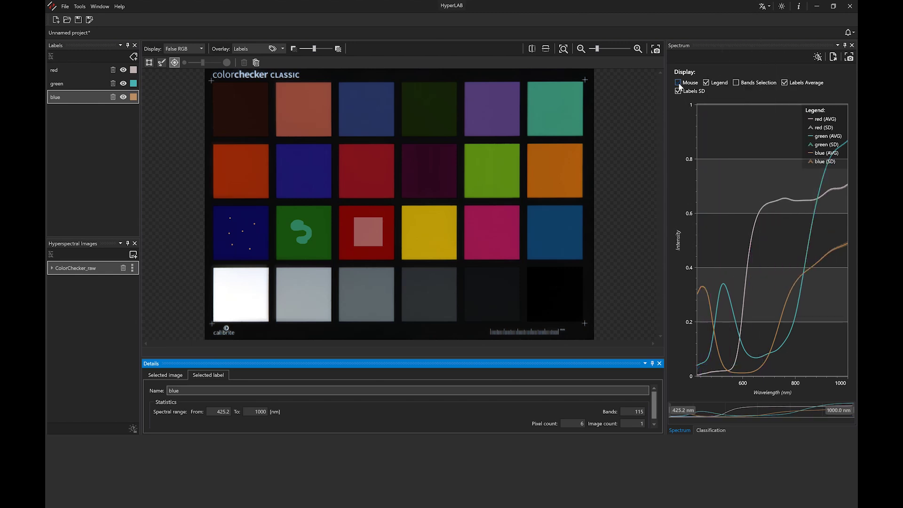
# Save a snapshot of the spectrum plot as a PNG file named Spectra in the Test Data folder.
pyautogui.click(849, 58)
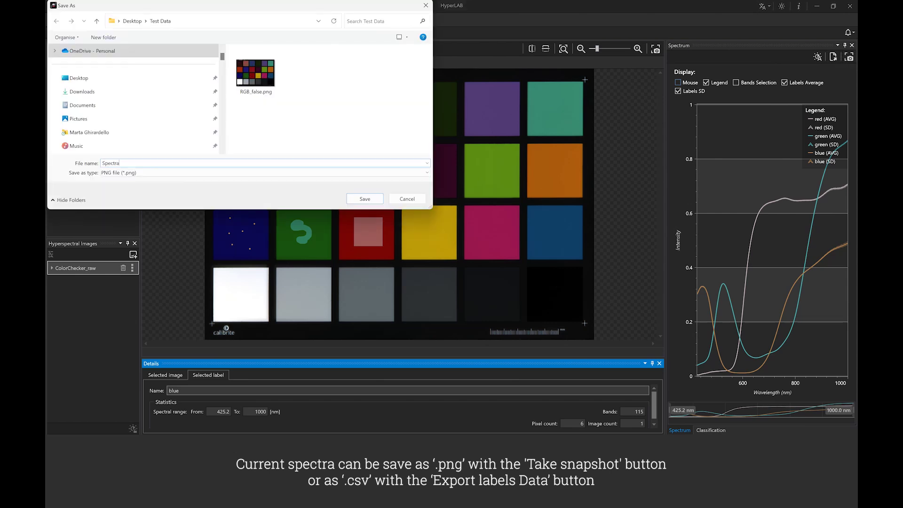
pyautogui.press('Return')
pyautogui.press('Return')
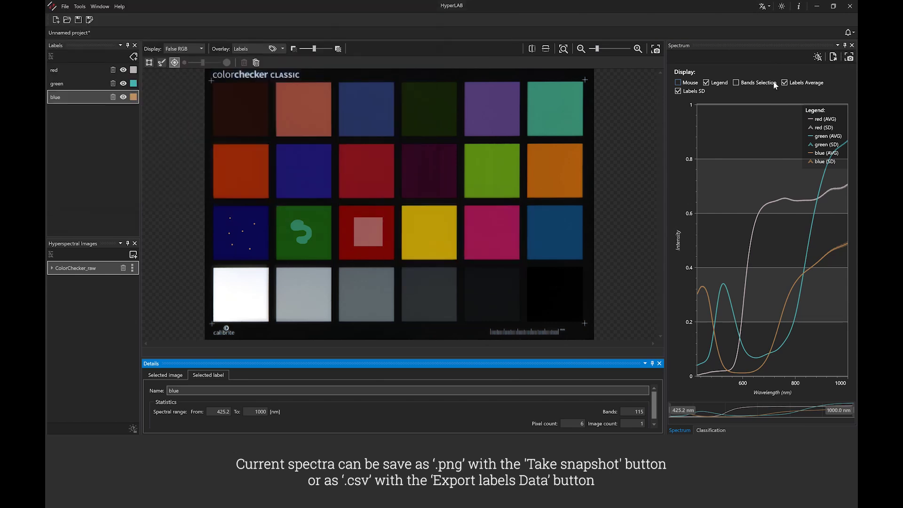
# Export the spectral data of the labels as a CSV file.
pyautogui.click(833, 57)
pyautogui.write('Spect')
pyautogui.press('Return')
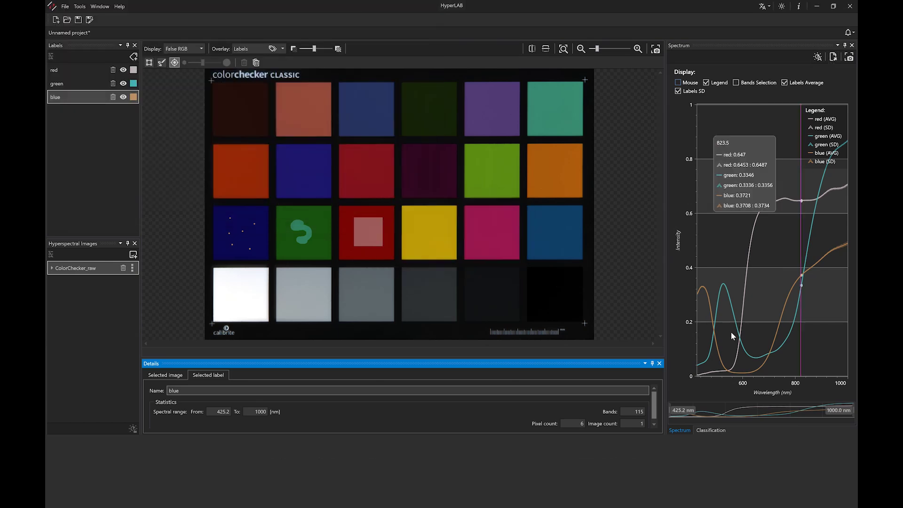
# Narrow the spectrum plot's wavelength range to about 497.4–816.3 nm.
pyautogui.moveTo(670, 412); pyautogui.dragTo(693, 412)
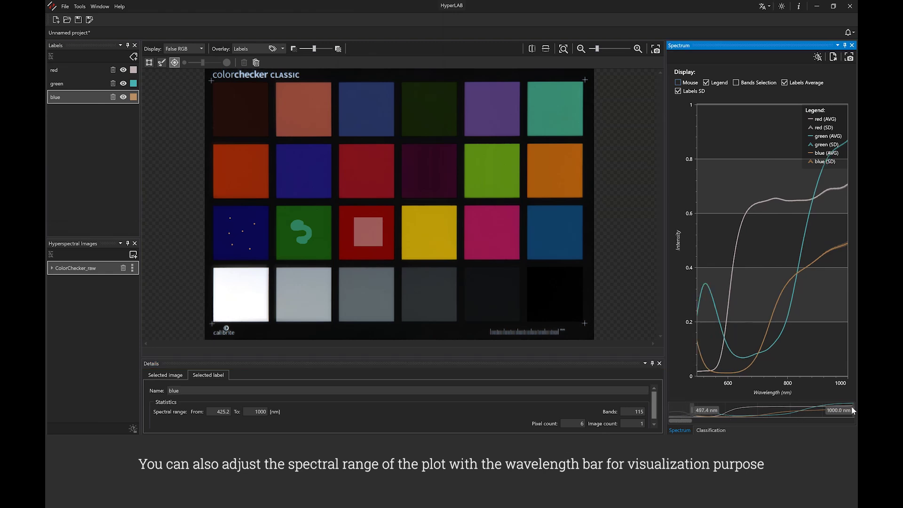
pyautogui.moveTo(853, 411); pyautogui.dragTo(795, 412)
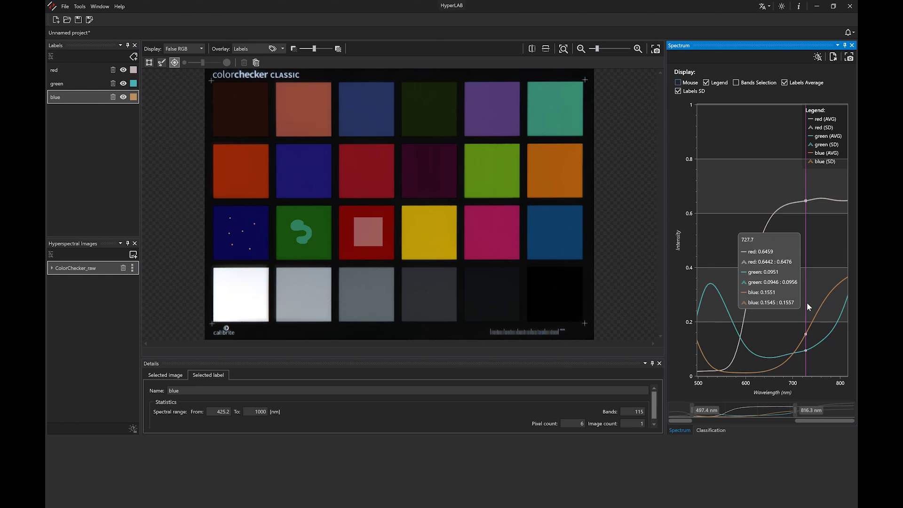
# Display the image in grayscale and classify ColorChecker_raw with SAM using the red, green and blue labels over 430–1000 nm.
pyautogui.click(194, 49)
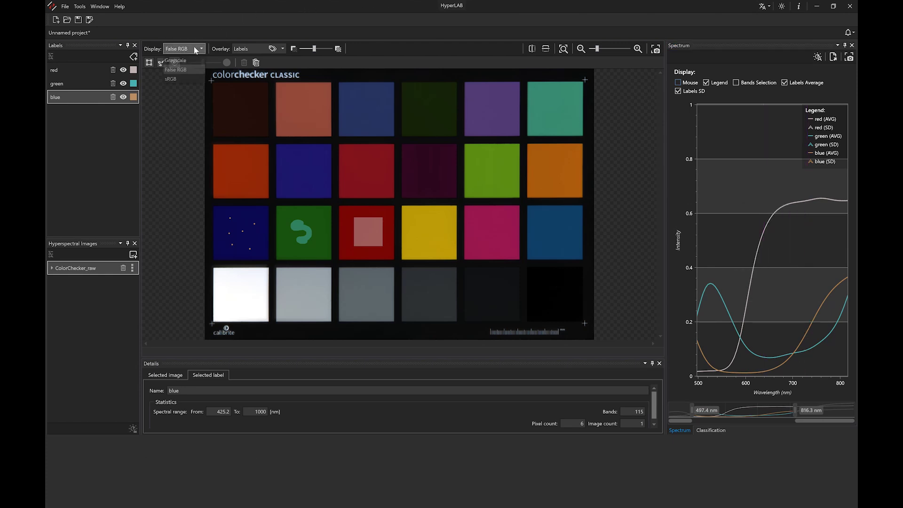
pyautogui.click(188, 60)
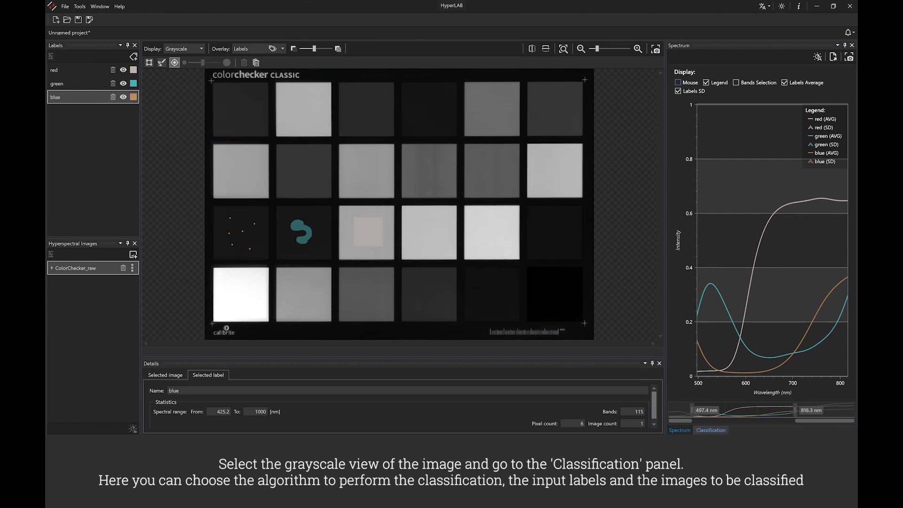
pyautogui.click(711, 430)
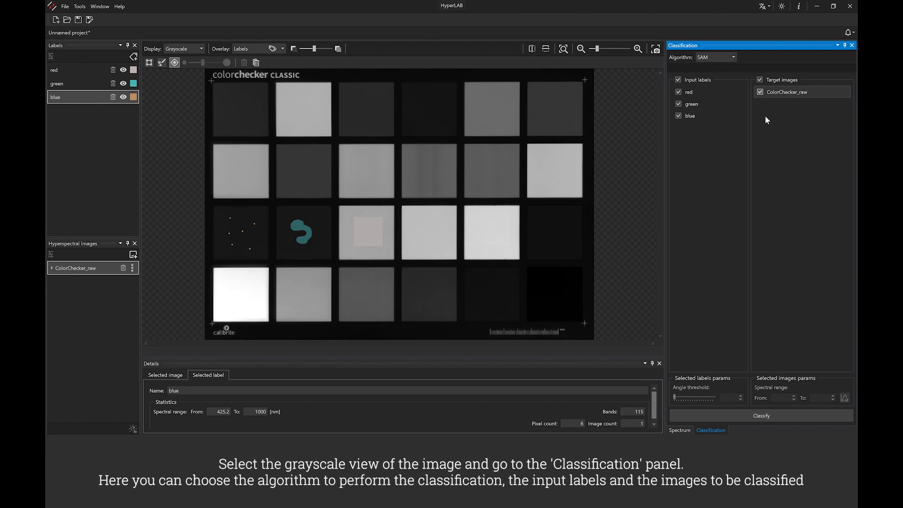
pyautogui.click(679, 92)
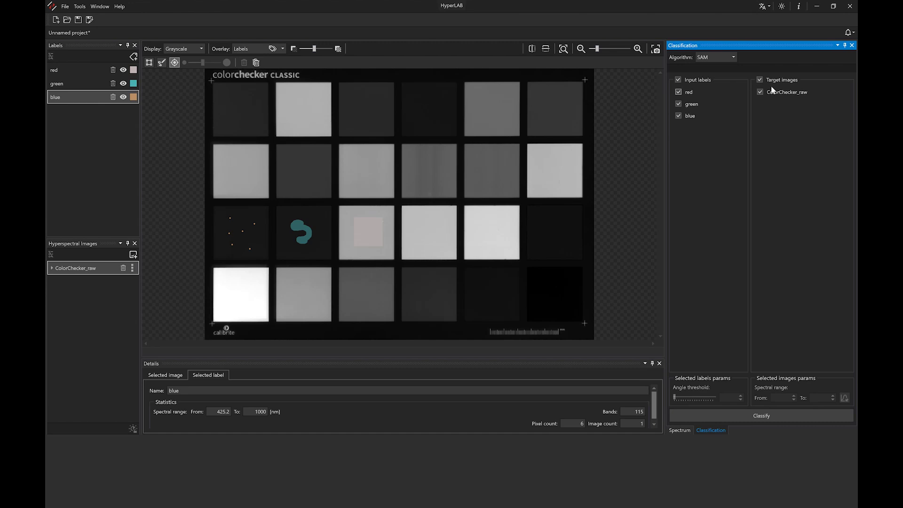
pyautogui.click(781, 93)
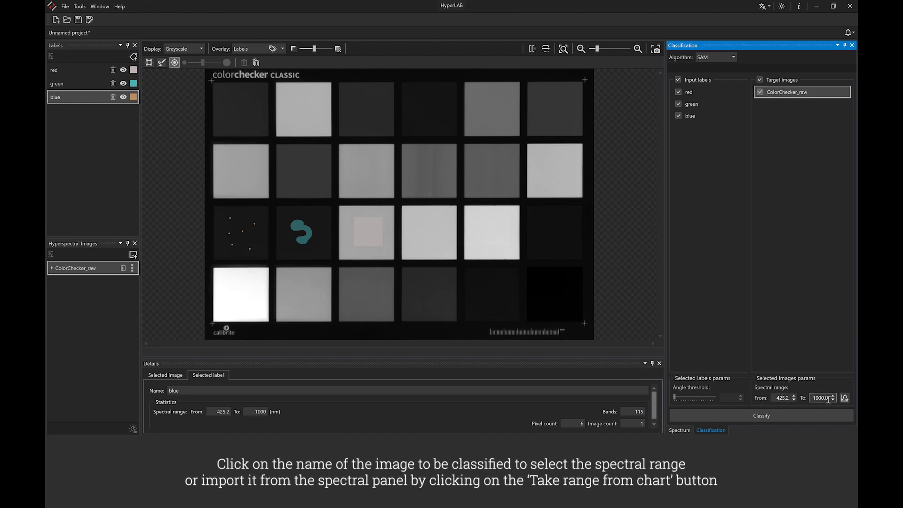
pyautogui.click(797, 396)
pyautogui.click(825, 383)
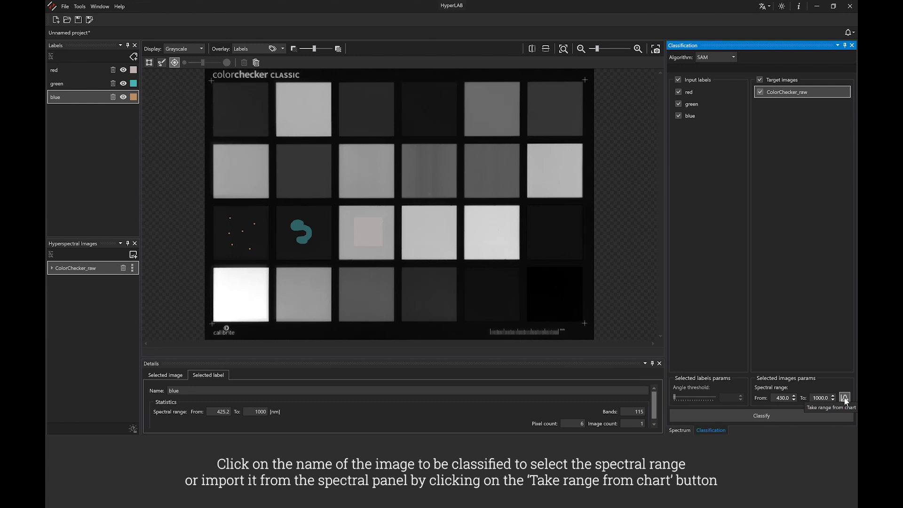
pyautogui.click(775, 417)
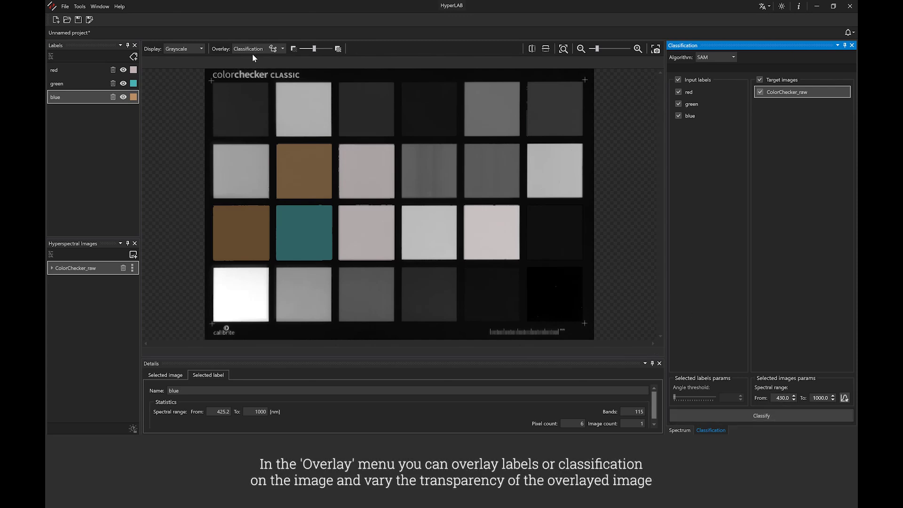
# Switch the image overlay to Labels and back to Classification, and set the overlay to full opacity.
pyautogui.click(239, 51)
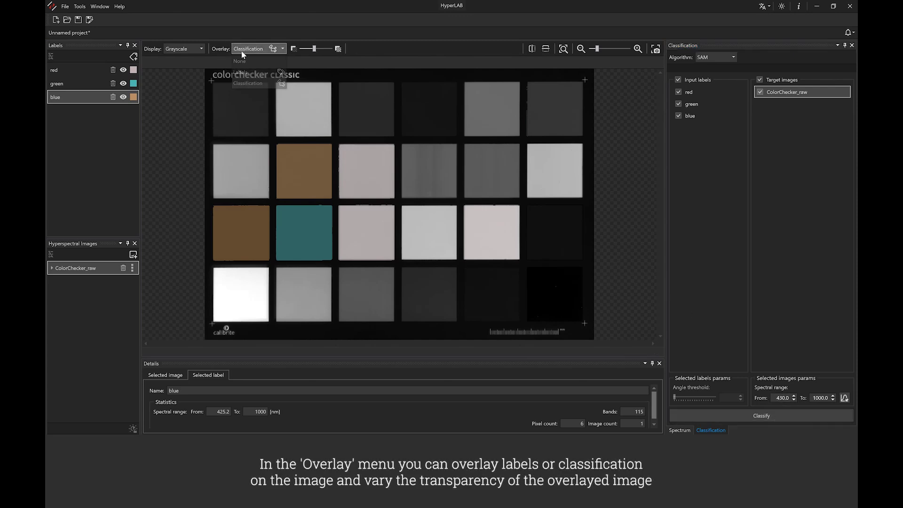
pyautogui.click(245, 73)
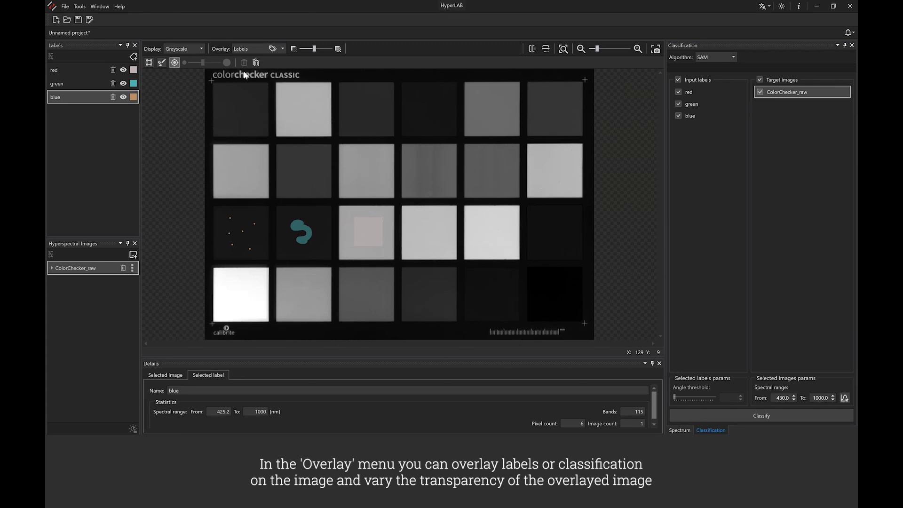
pyautogui.click(254, 49)
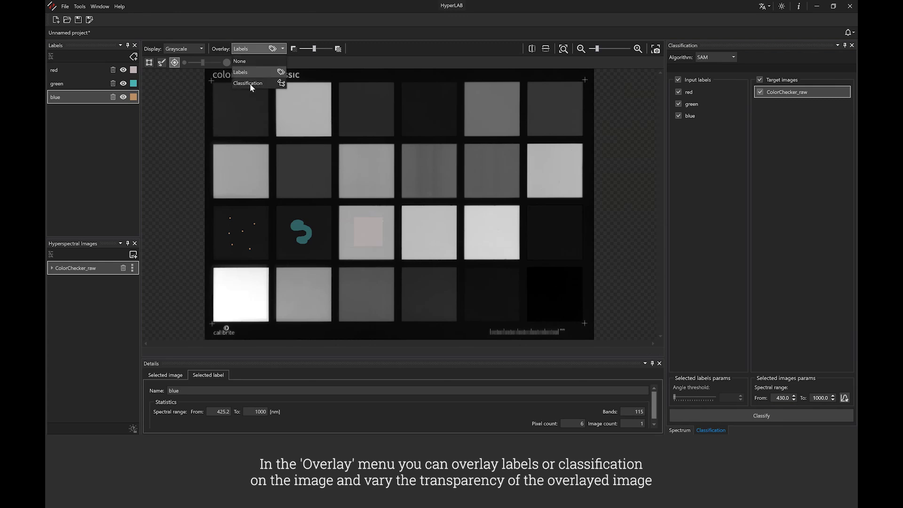
pyautogui.click(250, 83)
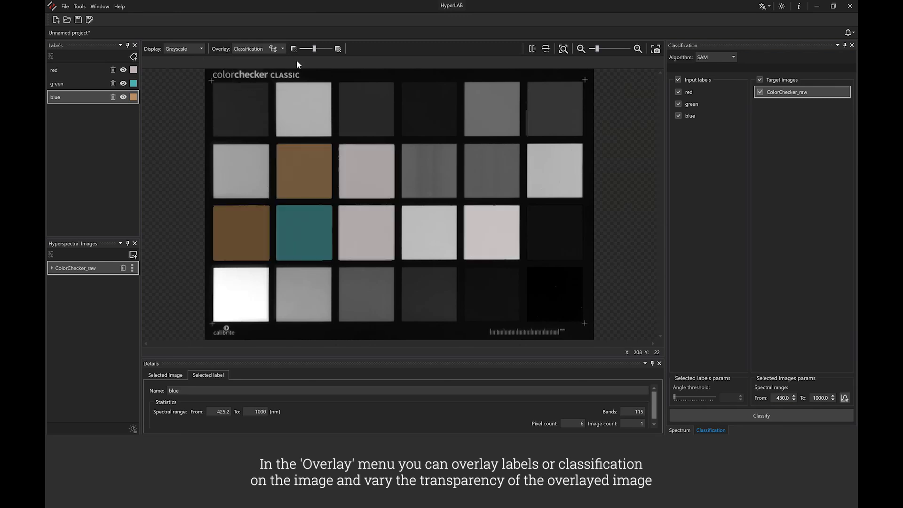
pyautogui.moveTo(313, 48); pyautogui.dragTo(338, 49)
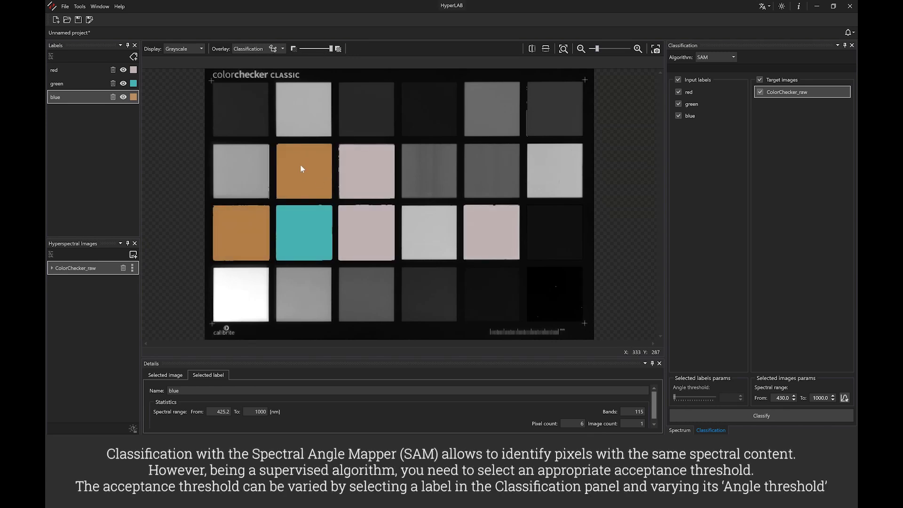
# Set the classification angle thresholds to about 3.7° for red, 9.6° for green and 4.5° for blue.
pyautogui.click(704, 92)
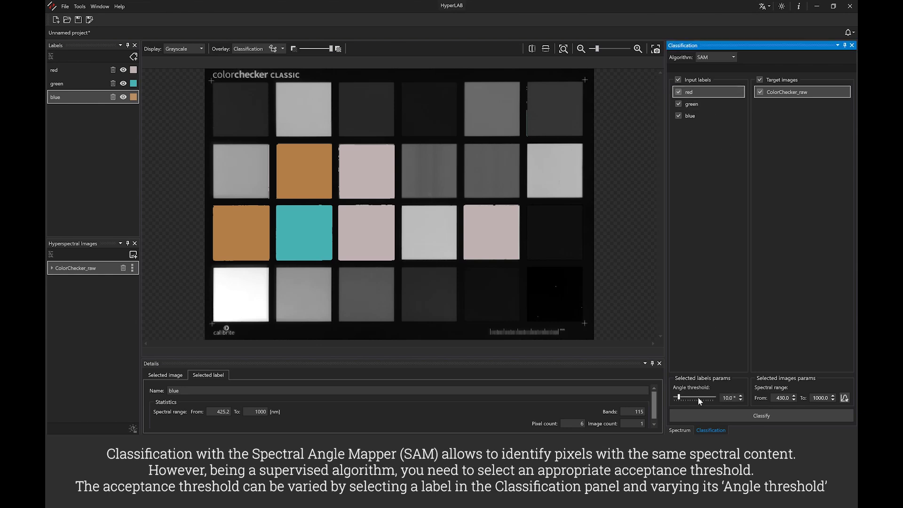
pyautogui.moveTo(679, 396); pyautogui.dragTo(675, 397)
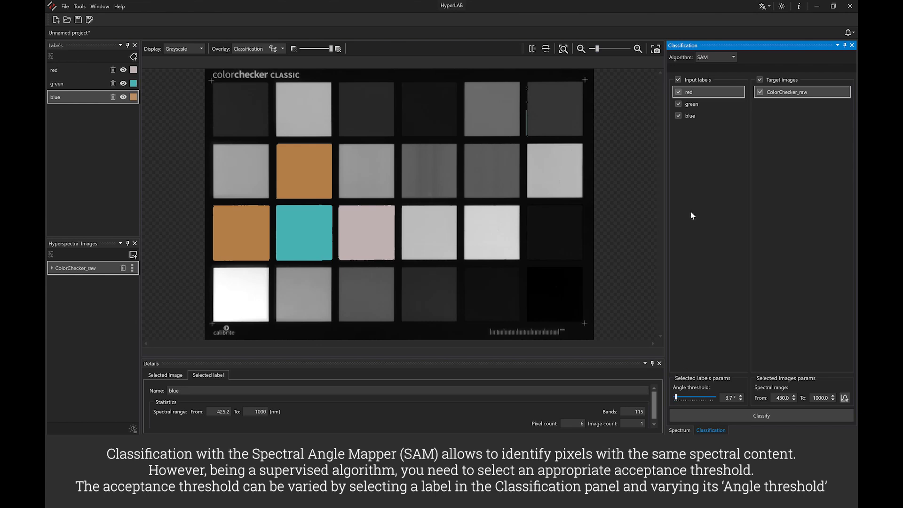
pyautogui.click(701, 105)
pyautogui.moveTo(678, 397); pyautogui.dragTo(679, 398)
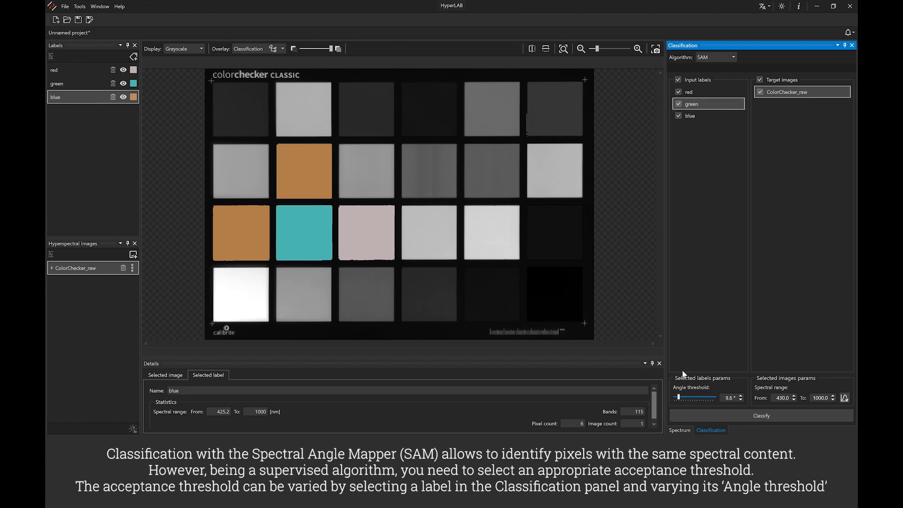
pyautogui.click(693, 120)
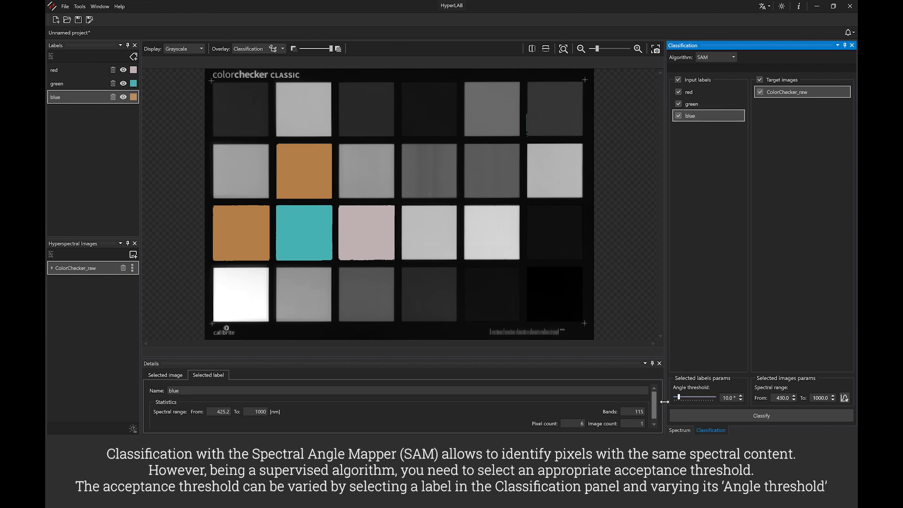
pyautogui.moveTo(679, 397); pyautogui.dragTo(676, 397)
pyautogui.click(220, 153)
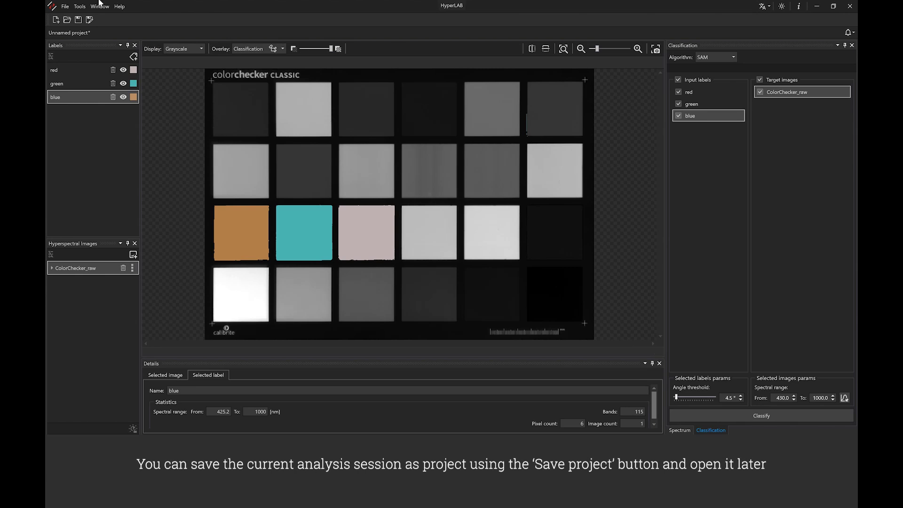
# Save the analysis session as a Hera project file named Test project in the Test Data folder.
pyautogui.click(78, 20)
pyautogui.write('Test project')
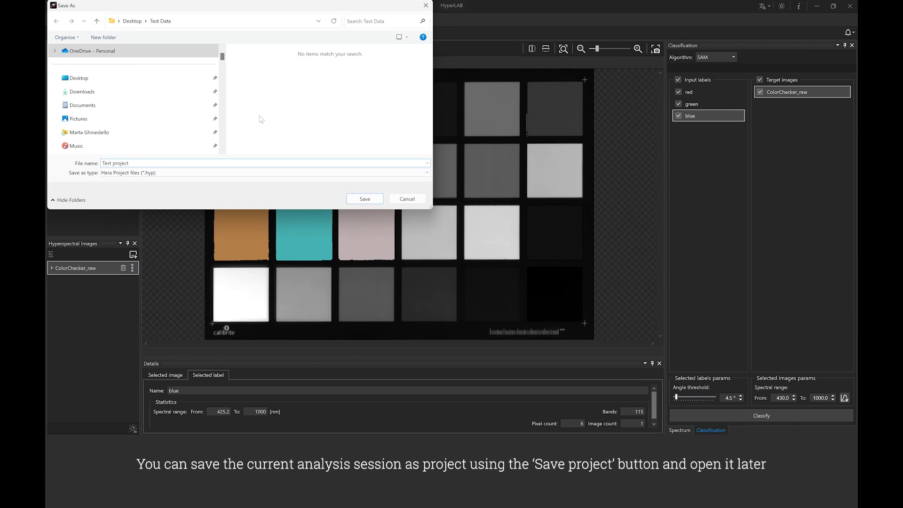
pyautogui.click(358, 199)
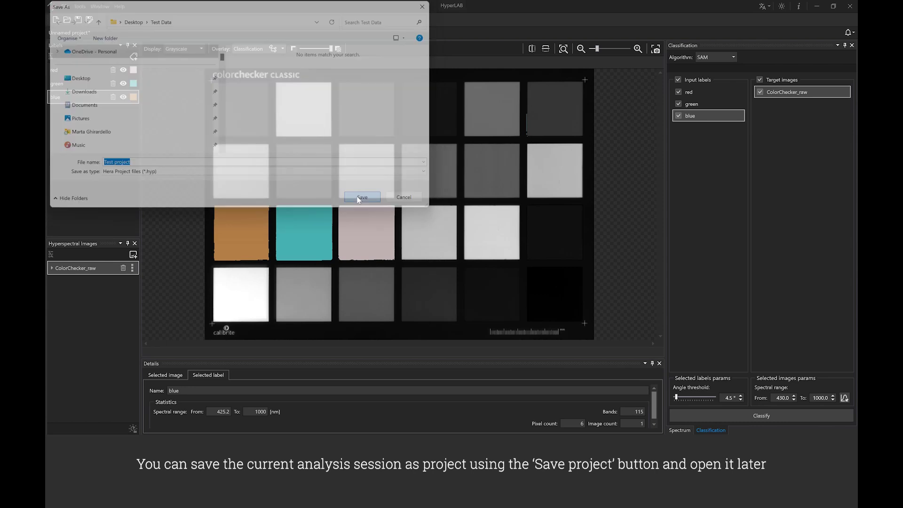